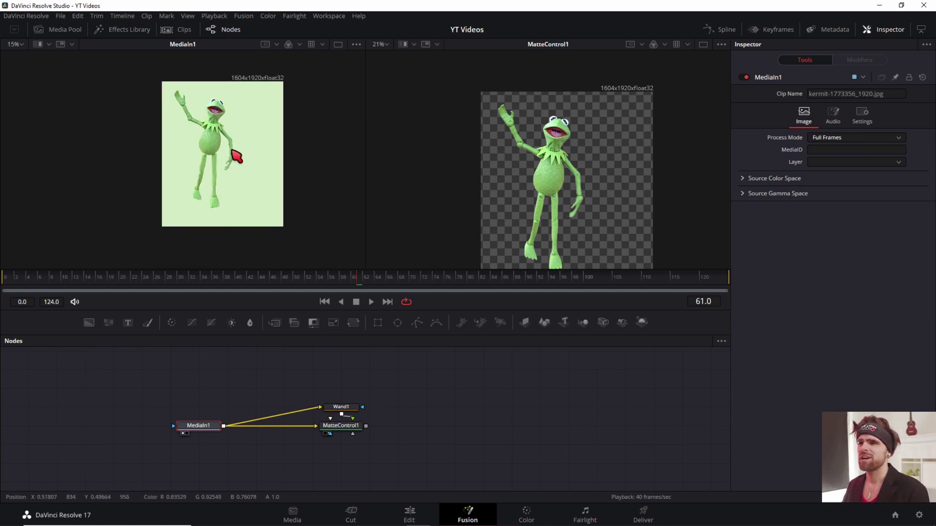
{"action": "left_click", "coordinate": [341, 409]}
{"action": "key", "text": "1"}
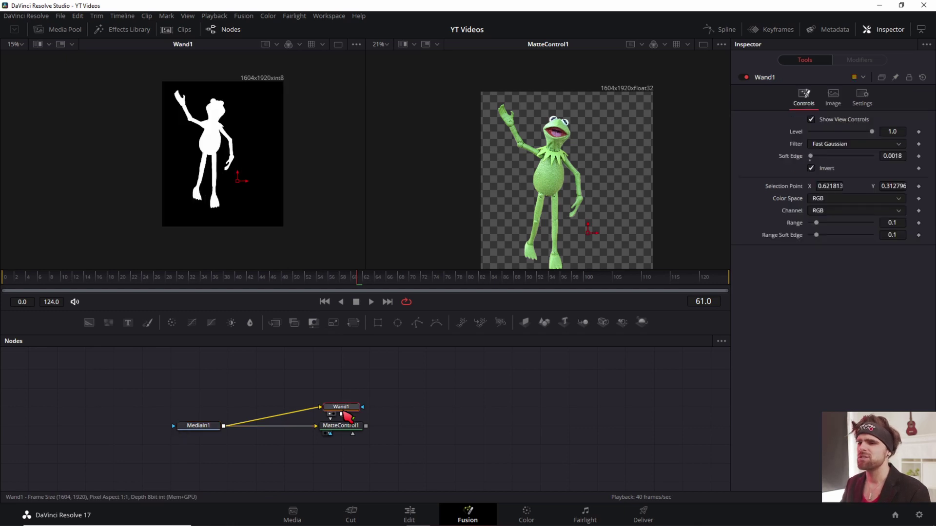
{"action": "scroll", "coordinate": [356, 409], "scroll_direction": "up", "scroll_amount": 2}
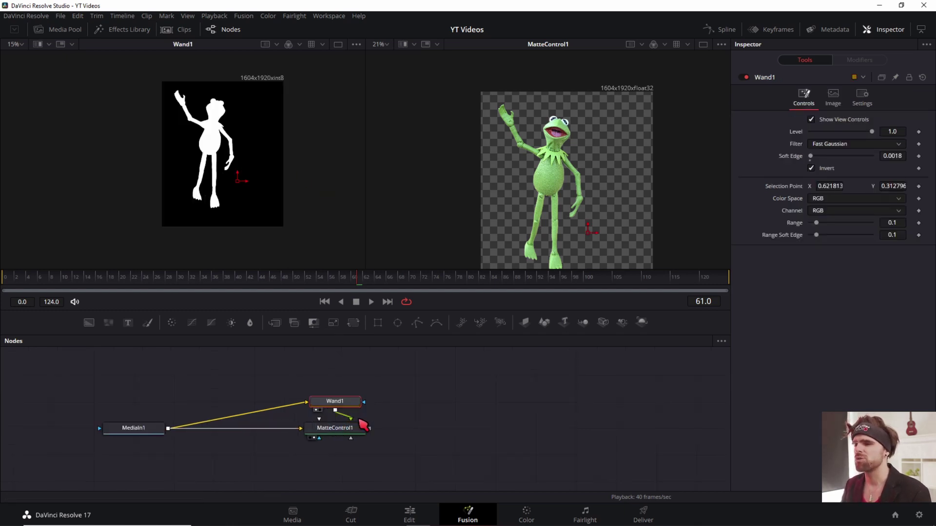
{"action": "left_click_drag", "start_coordinate": [365, 425], "coordinate": [281, 414]}
{"action": "left_click", "coordinate": [275, 425]}
{"action": "key", "text": "1"}
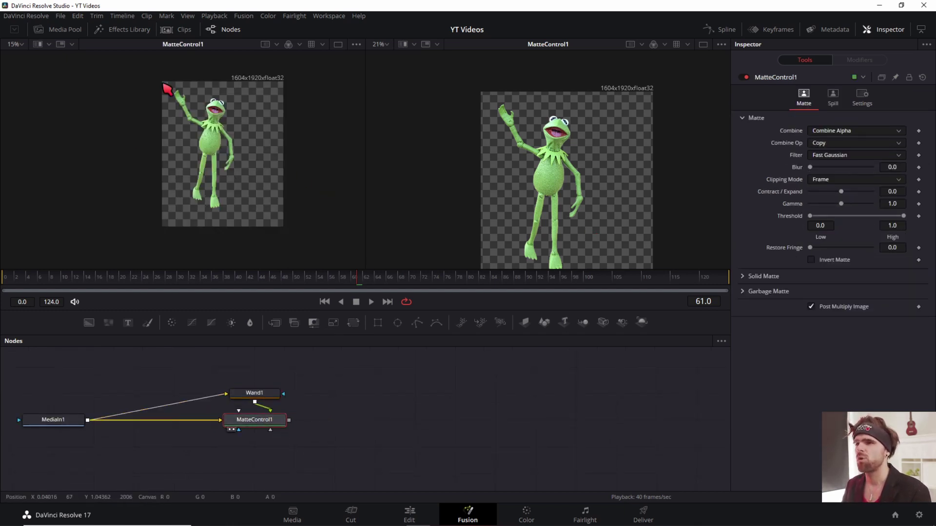
{"action": "left_click_drag", "start_coordinate": [364, 426], "coordinate": [281, 411]}
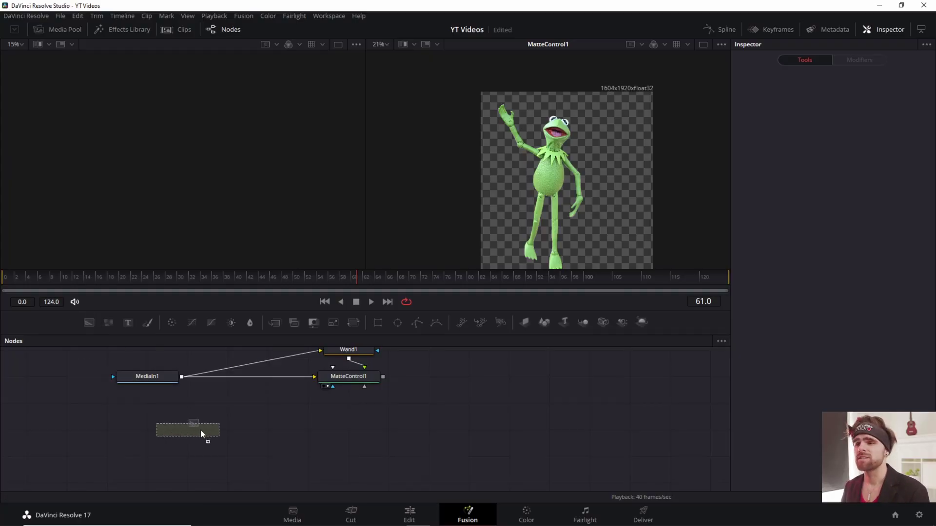
Add Background2 with alpha 0 and merge MatteControl1's keyed Kermit over it in Merge2.
{"action": "left_click_drag", "start_coordinate": [90, 323], "coordinate": [228, 429]}
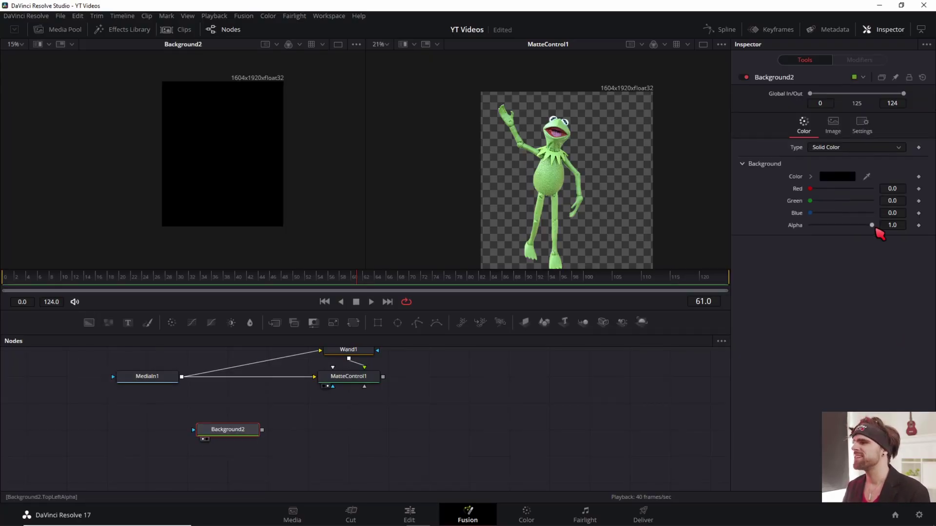
{"action": "left_click_drag", "start_coordinate": [873, 225], "coordinate": [600, 228]}
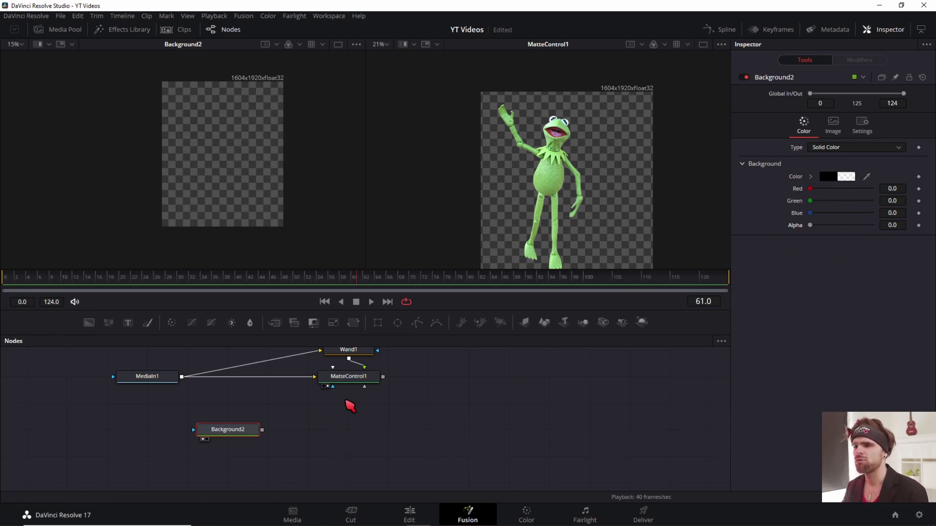
{"action": "left_click_drag", "start_coordinate": [383, 377], "coordinate": [262, 429]}
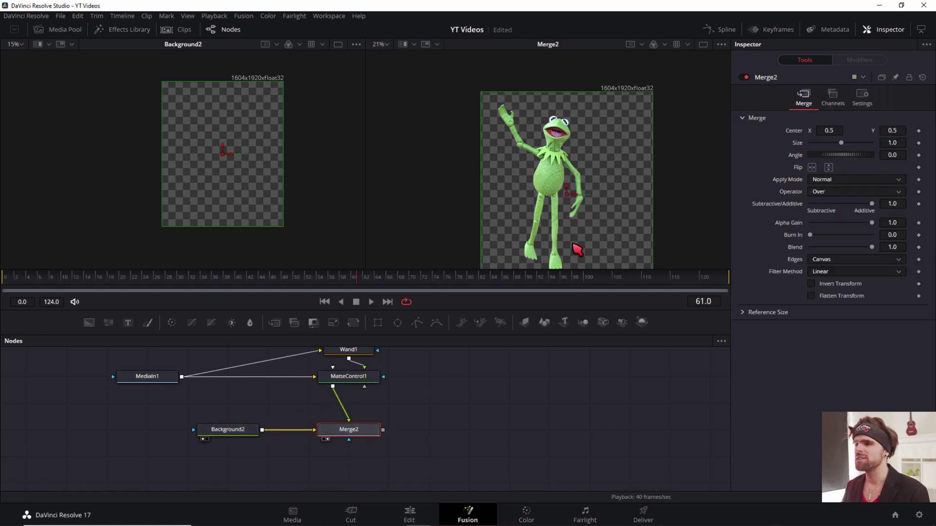
{"action": "scroll", "coordinate": [424, 395], "scroll_direction": "down", "scroll_amount": 3}
{"action": "scroll", "coordinate": [427, 371], "scroll_direction": "up", "scroll_amount": 1}
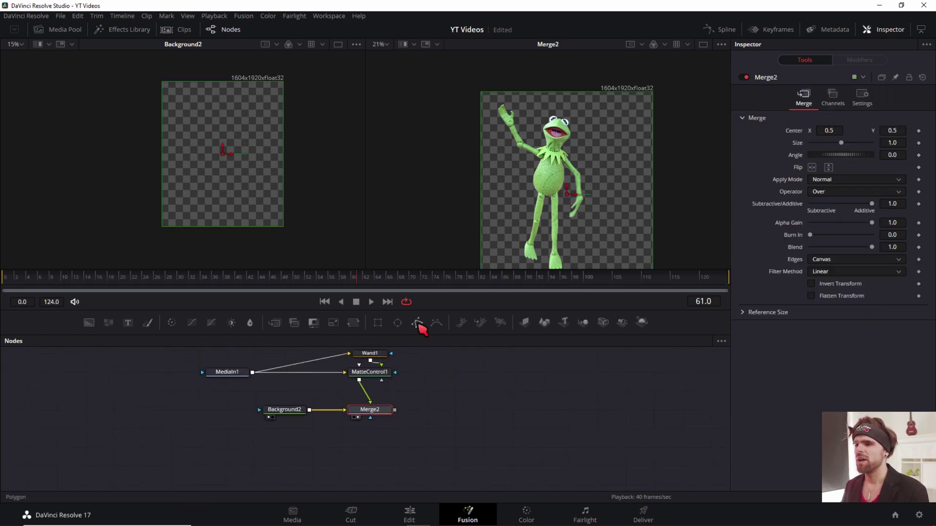
Add Polygon1 and connect it to Merge2's mask input to isolate Kermit's head.
{"action": "left_click_drag", "start_coordinate": [311, 453], "coordinate": [317, 447]}
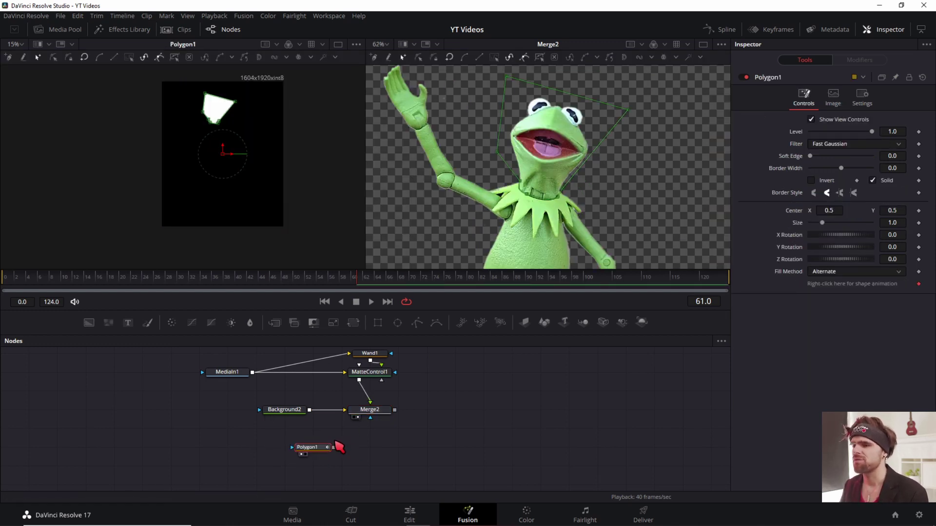
{"action": "left_click_drag", "start_coordinate": [334, 447], "coordinate": [377, 411]}
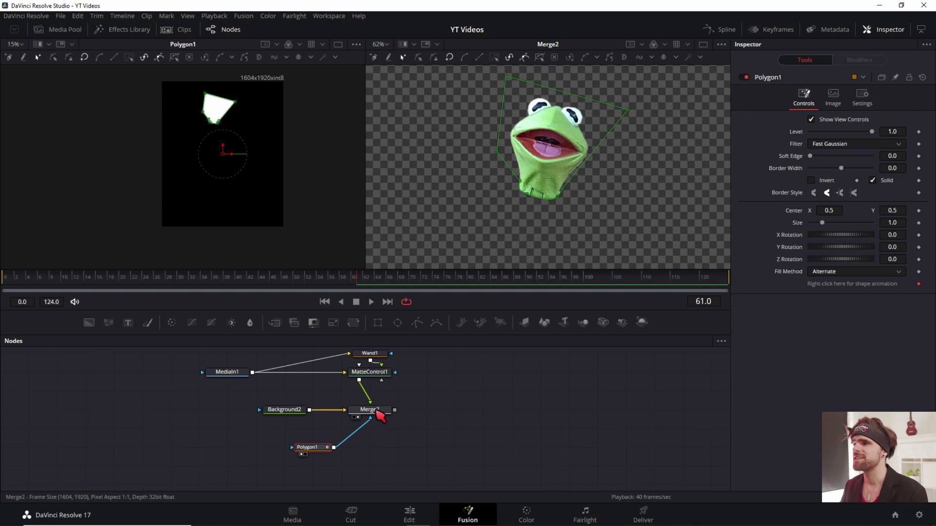
{"action": "left_click", "coordinate": [379, 413]}
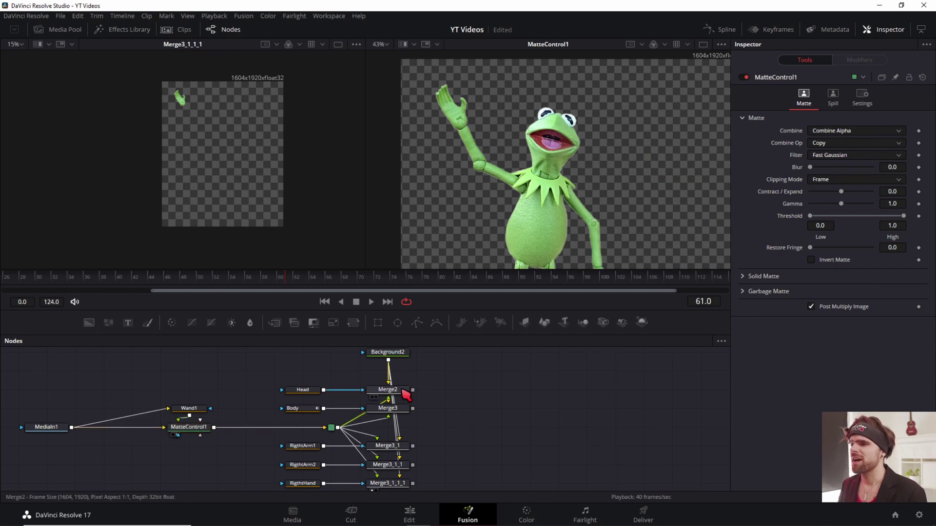
{"action": "left_click", "coordinate": [403, 391]}
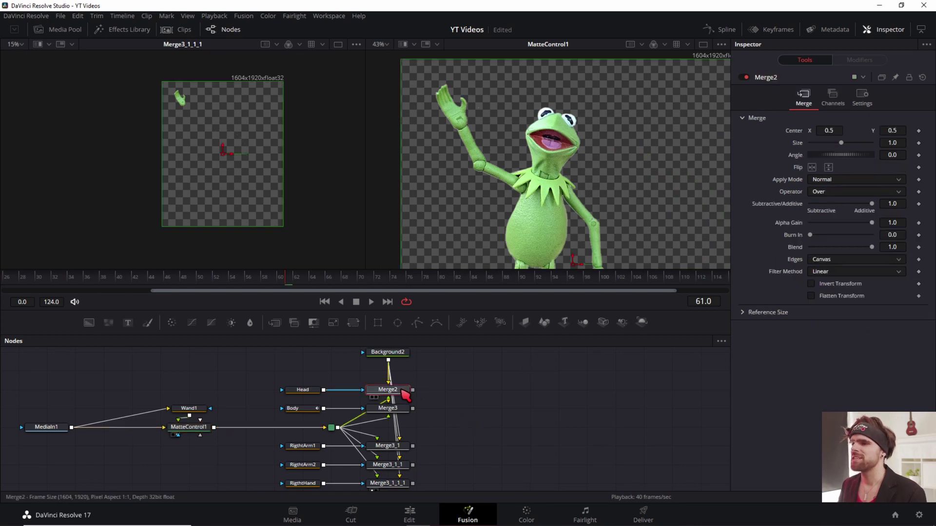
{"action": "key", "text": "2"}
{"action": "left_click", "coordinate": [399, 409]}
{"action": "key", "text": "2"}
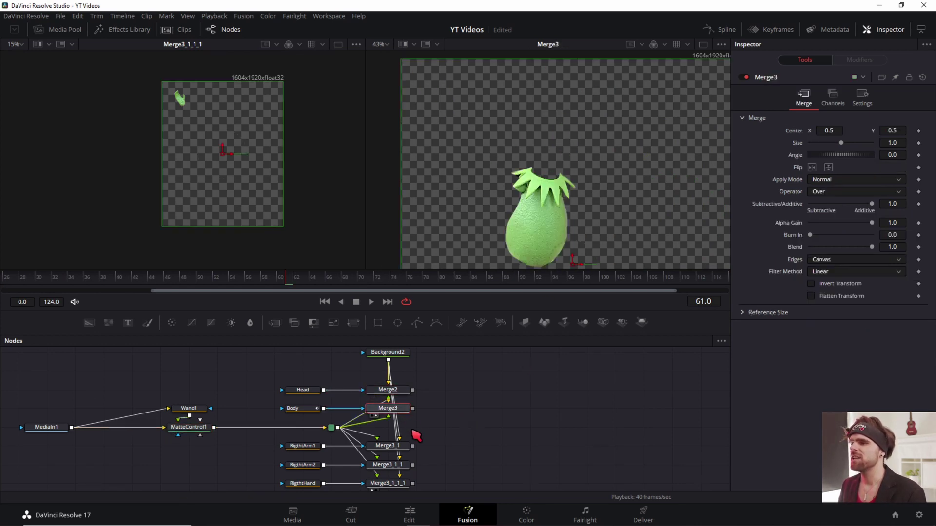
{"action": "left_click", "coordinate": [402, 450]}
{"action": "key", "text": "2"}
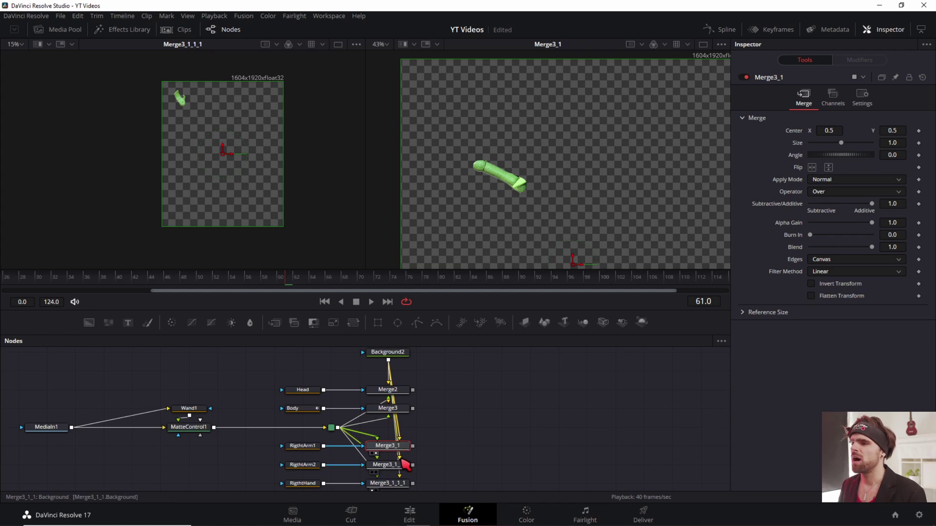
{"action": "left_click", "coordinate": [400, 466]}
{"action": "key", "text": "2"}
{"action": "left_click", "coordinate": [399, 484]}
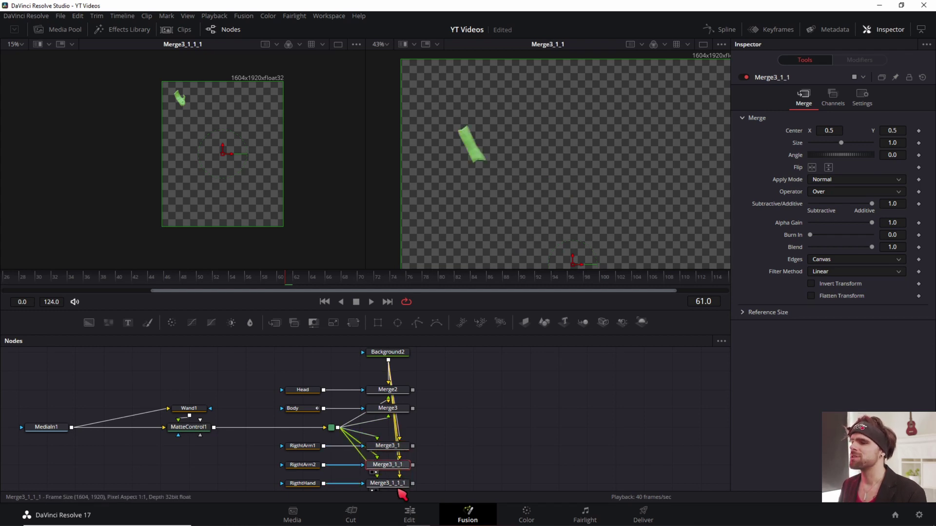
{"action": "scroll", "coordinate": [400, 488], "scroll_direction": "down", "scroll_amount": 1}
{"action": "key", "text": "2"}
{"action": "left_click", "coordinate": [487, 461]}
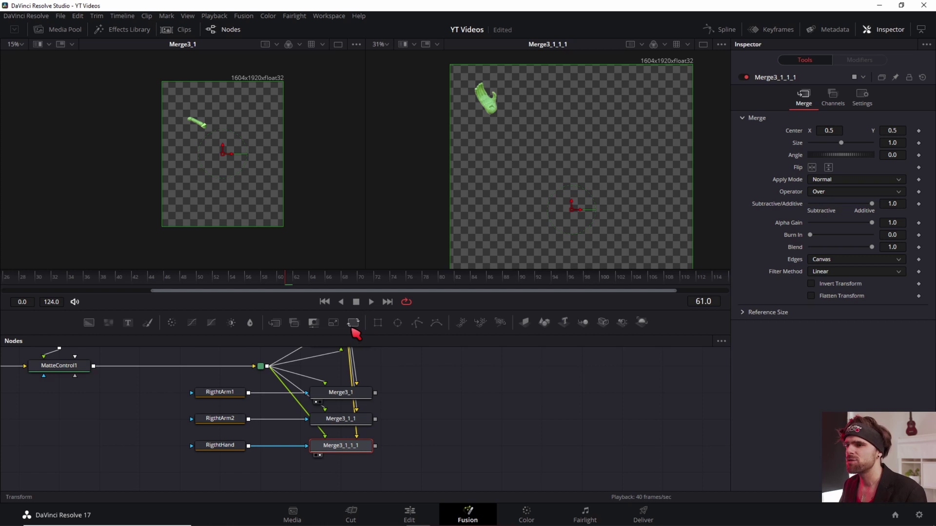
Add Transform1 on the hand with pivot 0.165, 0.834 and merge it with the second arm segment in Merge4.
{"action": "left_click_drag", "start_coordinate": [416, 446], "coordinate": [418, 447]}
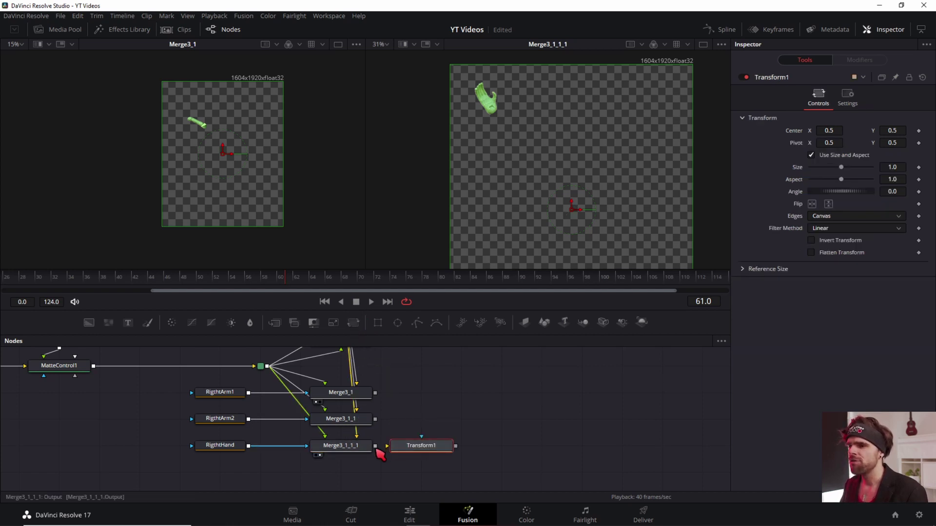
{"action": "key", "text": "2"}
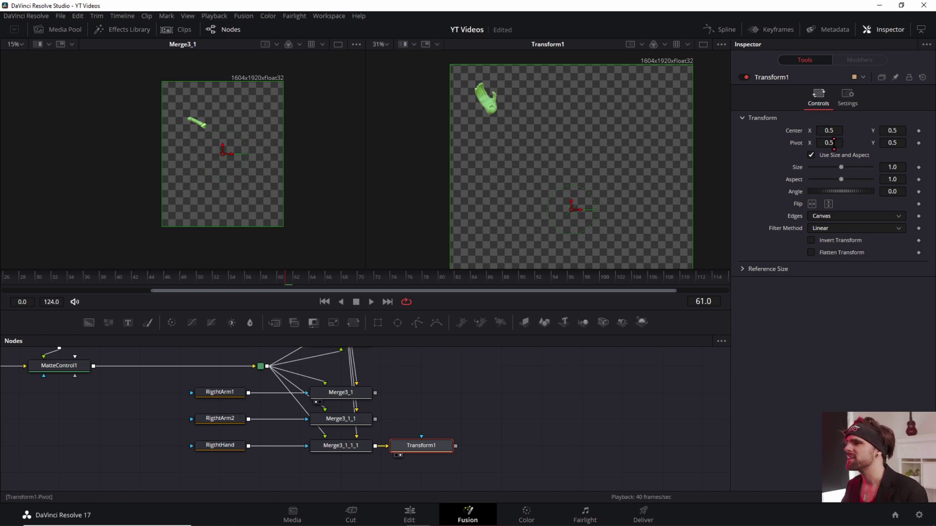
{"action": "type", "text": "0.285"}
{"action": "left_click_drag", "start_coordinate": [829, 143], "coordinate": [765, 169]}
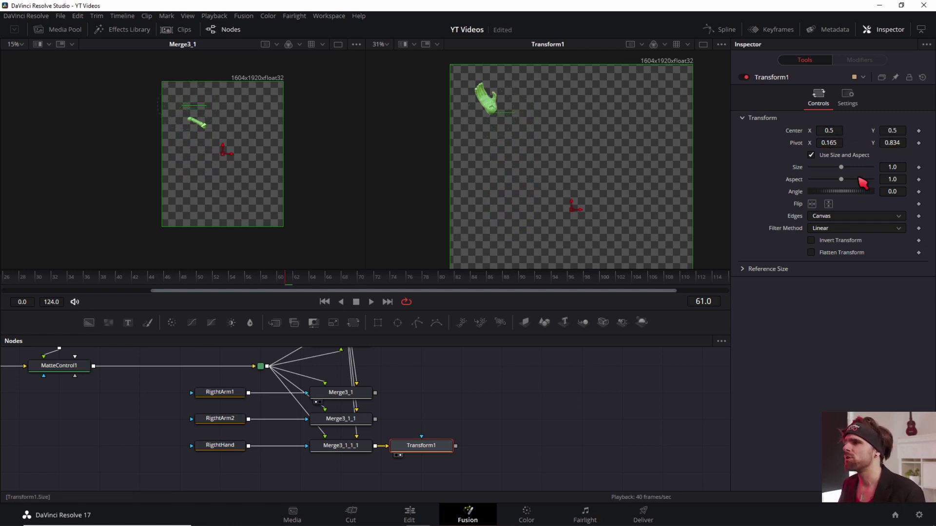
{"action": "left_click_drag", "start_coordinate": [848, 194], "coordinate": [849, 215]}
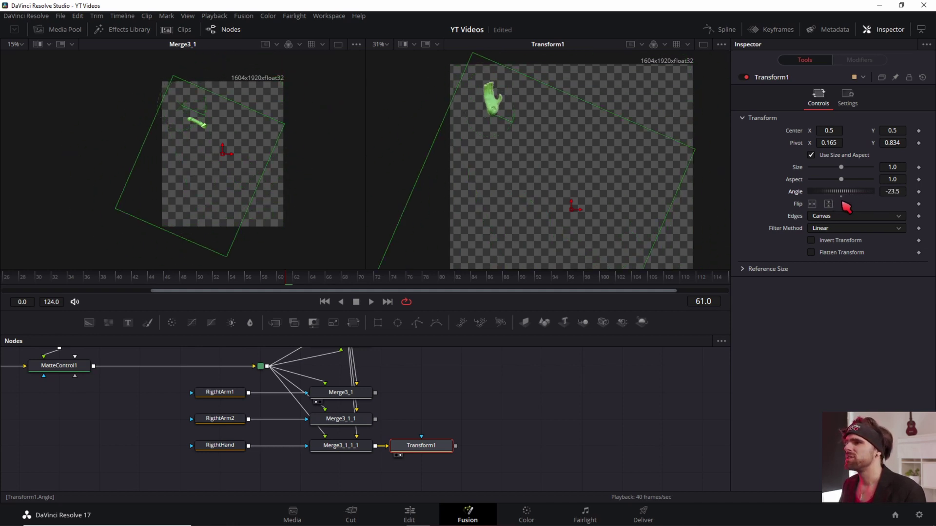
{"action": "double_click", "coordinate": [847, 204]}
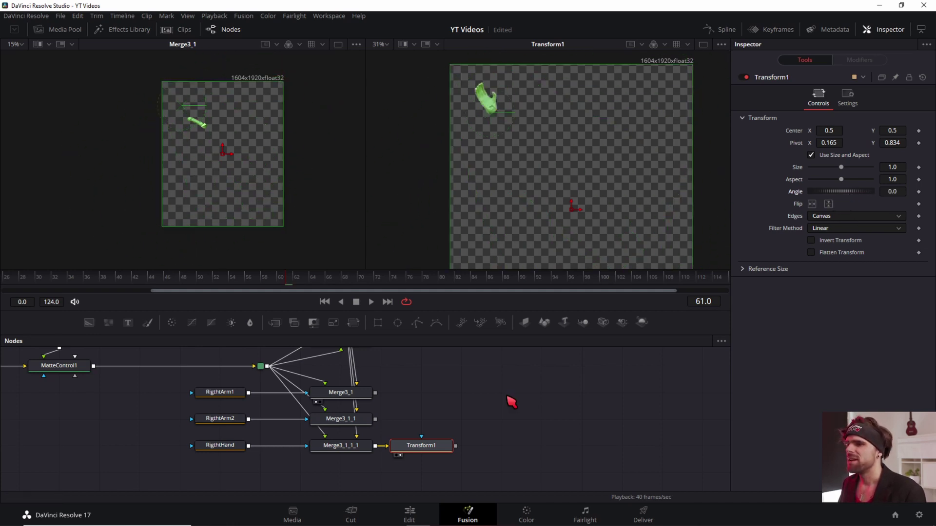
{"action": "left_click_drag", "start_coordinate": [456, 446], "coordinate": [375, 419]}
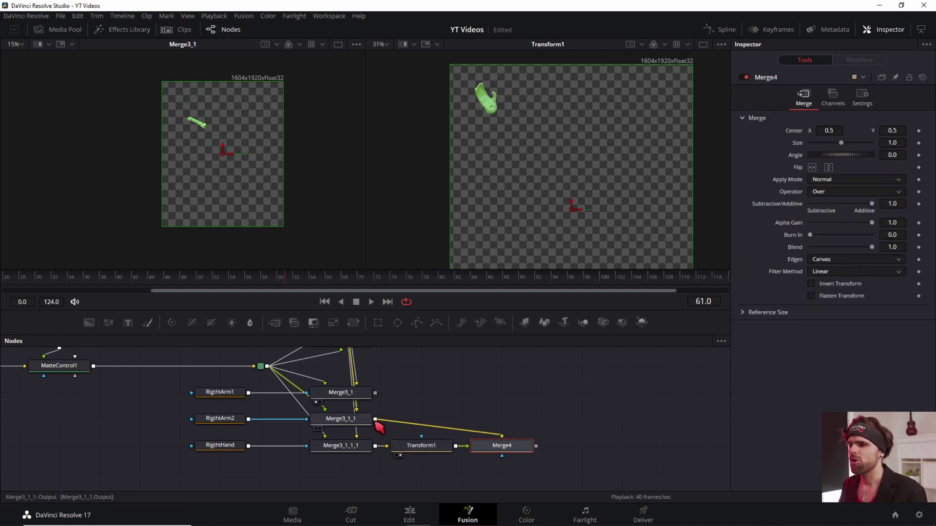
Move Merge4 above Transform1 and add Transform1_1 after it with pivot 0.227, 0.735, wired toward Merge3_1.
{"action": "left_click_drag", "start_coordinate": [509, 451], "coordinate": [431, 425]}
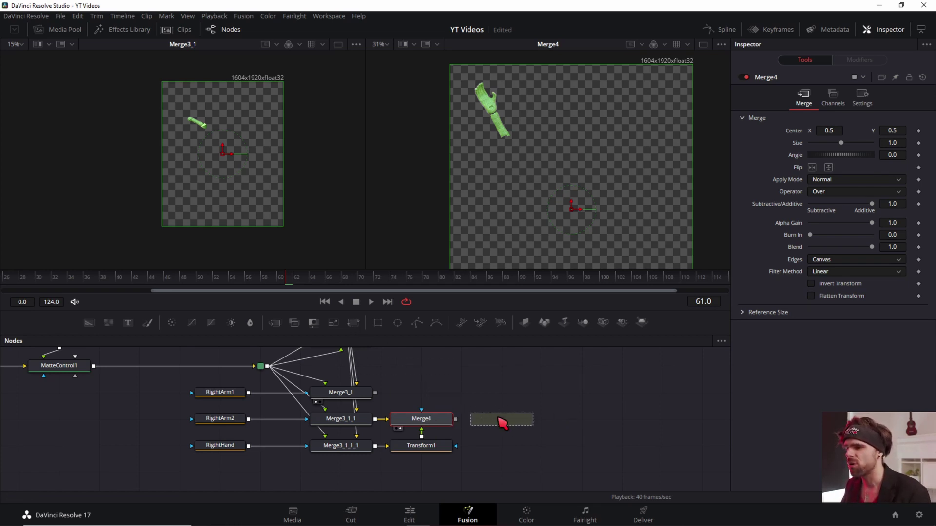
{"action": "left_click", "coordinate": [499, 417]}
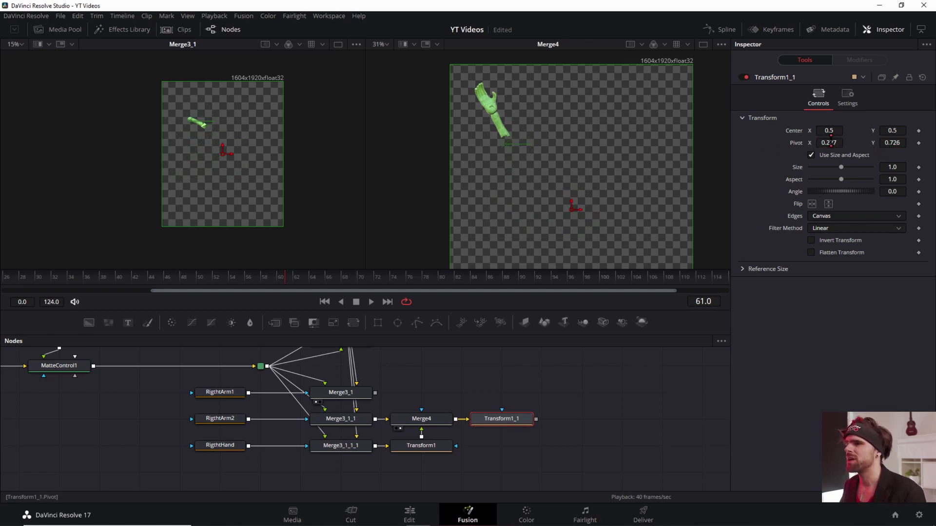
{"action": "left_click_drag", "start_coordinate": [536, 420], "coordinate": [375, 393]}
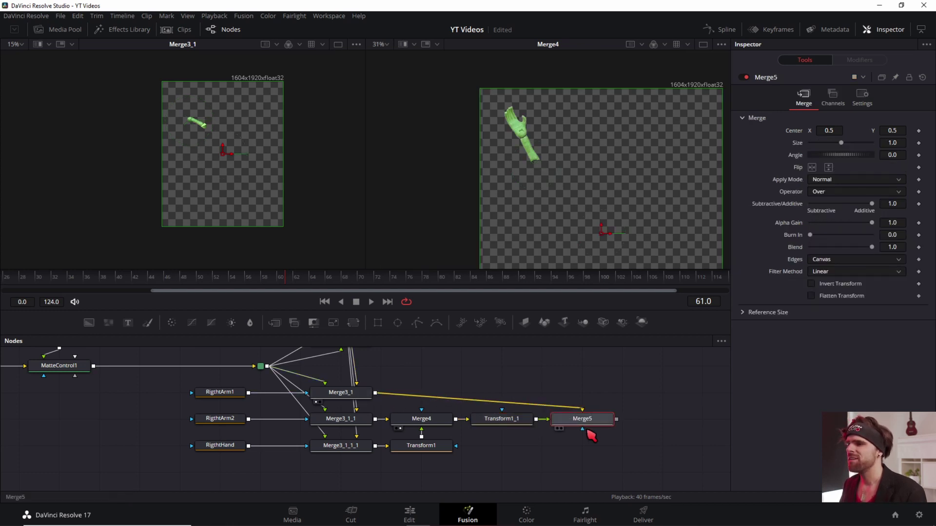
Join the upper arm and the forearm in Merge5.
{"action": "left_click_drag", "start_coordinate": [587, 425], "coordinate": [505, 401]}
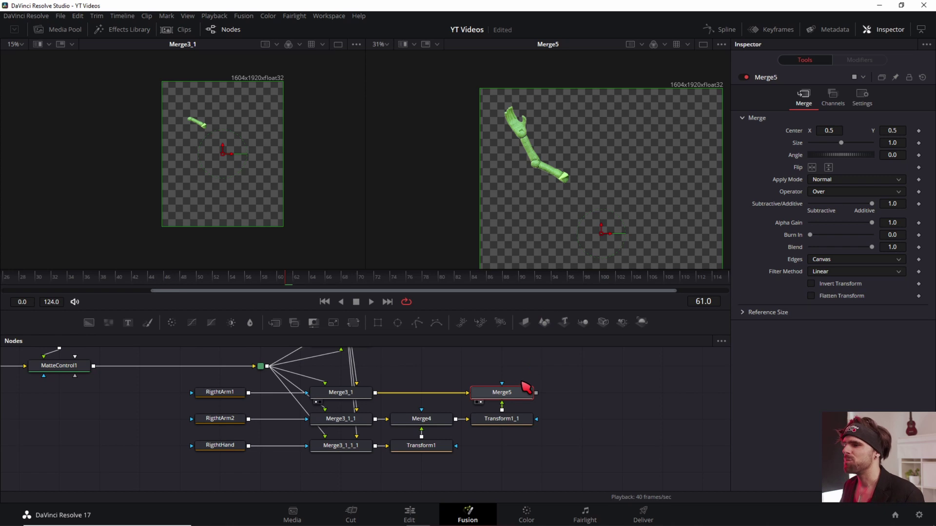
{"action": "scroll", "coordinate": [563, 222], "scroll_direction": "down", "scroll_amount": 3}
{"action": "scroll", "coordinate": [538, 233], "scroll_direction": "up", "scroll_amount": 3}
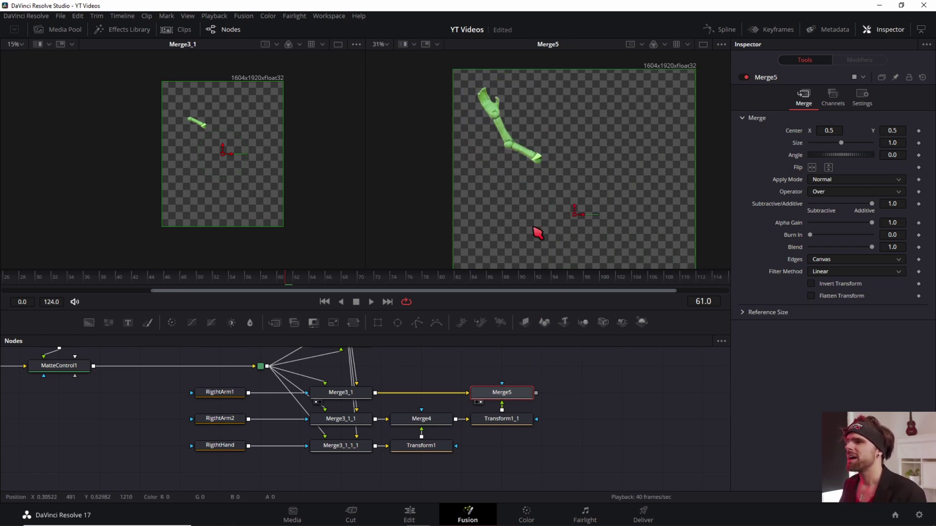
Add Transform1_2 after Merge5 with pivot 0.348, 0.69 and rotate the whole arm to 28.7°.
{"action": "mouse_move", "coordinate": [572, 363]}
{"action": "left_mouse_down"}
{"action": "mouse_move", "coordinate": [572, 390]}
{"action": "mouse_move", "coordinate": [558, 398]}
{"action": "left_mouse_up"}
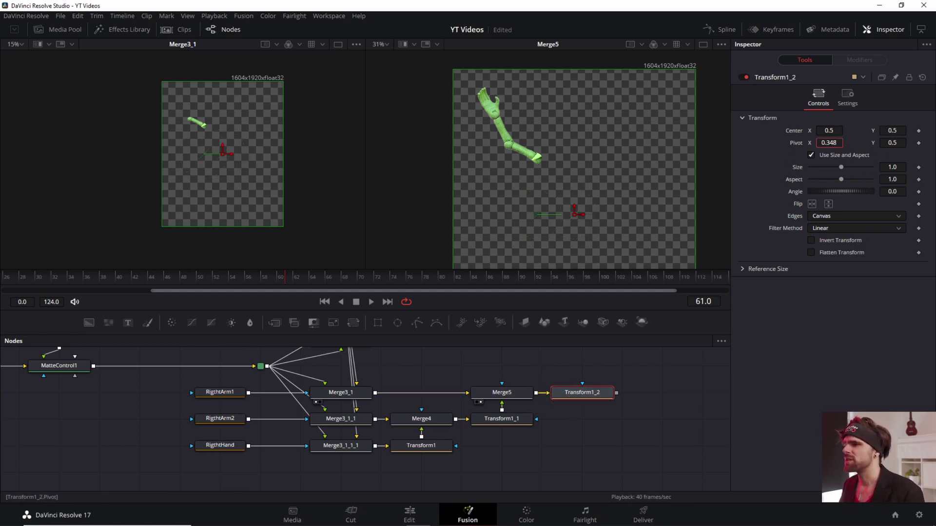
{"action": "key", "text": "2"}
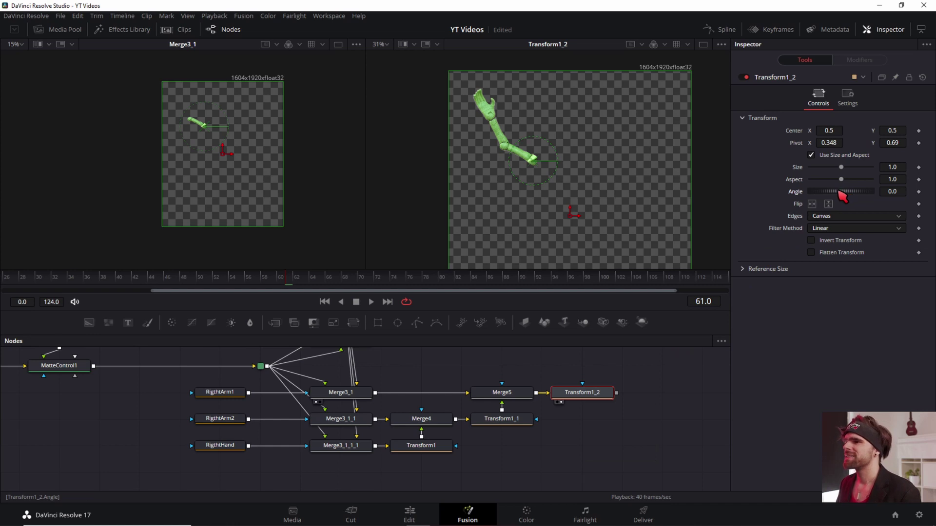
{"action": "left_click_drag", "start_coordinate": [842, 195], "coordinate": [848, 196]}
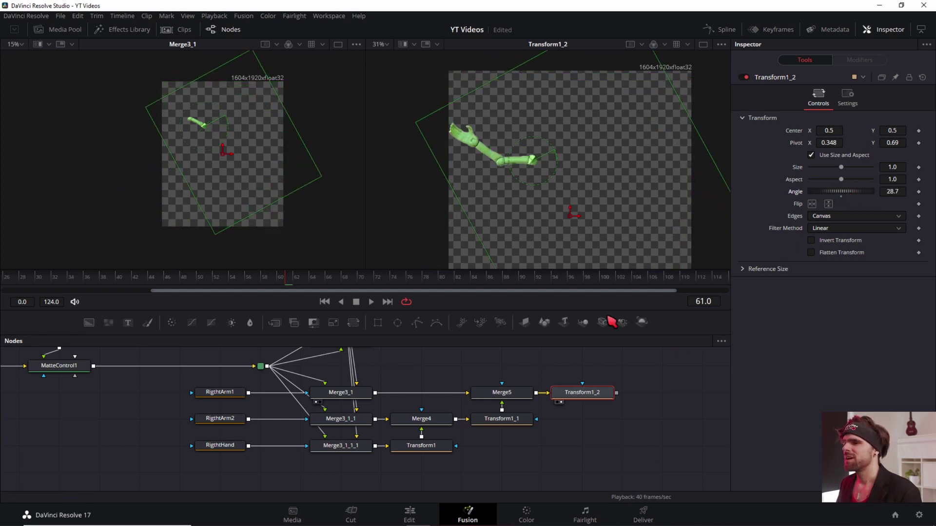
Rotate the forearm's Transform1_1 to -57.4° so the arm bends upward at the elbow.
{"action": "left_click", "coordinate": [527, 423]}
{"action": "mouse_move", "coordinate": [836, 197]}
{"action": "left_mouse_down"}
{"action": "mouse_move", "coordinate": [824, 197]}
{"action": "mouse_move", "coordinate": [854, 199]}
{"action": "left_mouse_up"}
{"action": "left_click", "coordinate": [438, 445]}
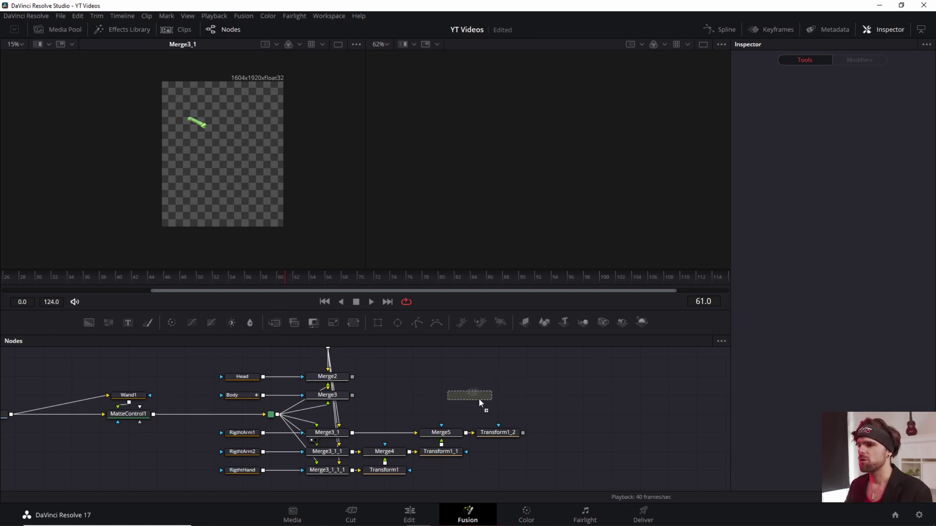
Add Merge6 combining Merge3's head-and-body output with the Transform1_2 arm, and view the result.
{"action": "left_click", "coordinate": [509, 408]}
{"action": "left_click_drag", "start_coordinate": [352, 395], "coordinate": [476, 396]}
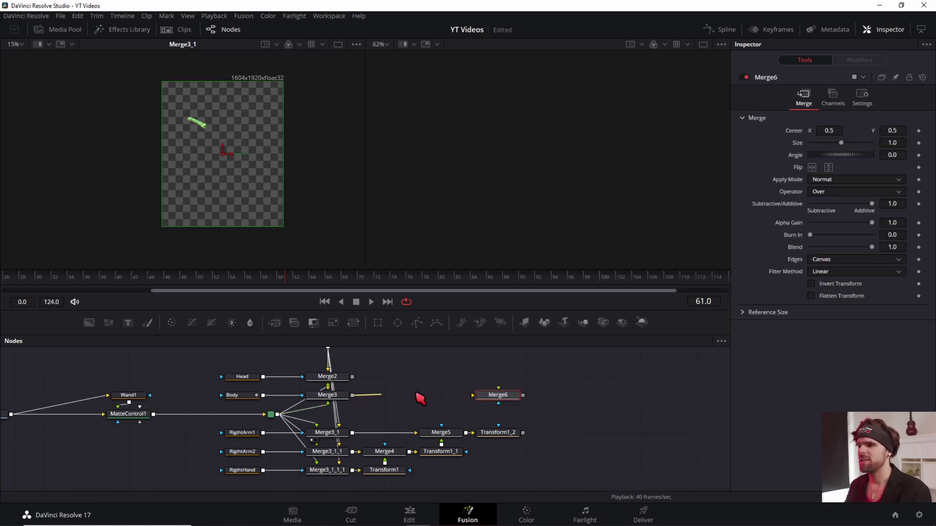
{"action": "left_click_drag", "start_coordinate": [523, 433], "coordinate": [498, 396]}
{"action": "key", "text": "2"}
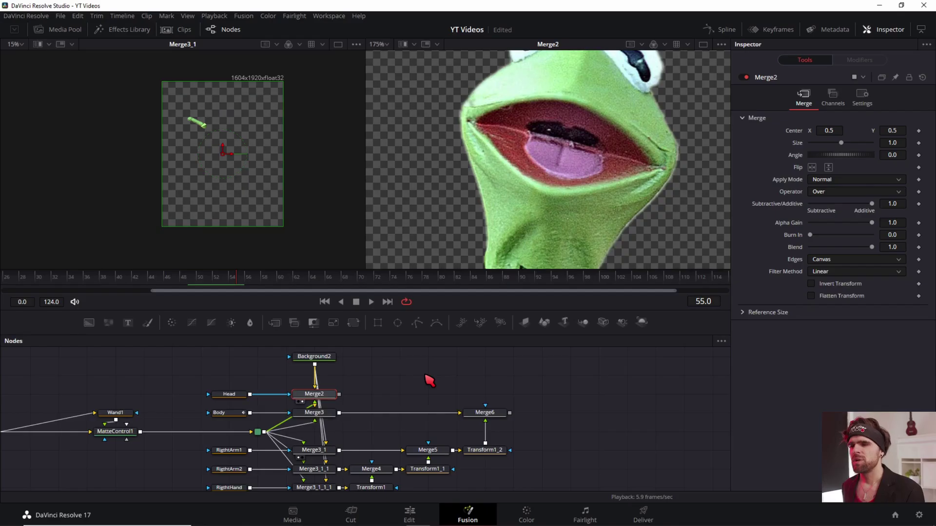
Search the tool list for 'warp' and pick Grid Warp to add after Merge2.
{"action": "key", "text": "shift+space"}
{"action": "type", "text": "warp"}
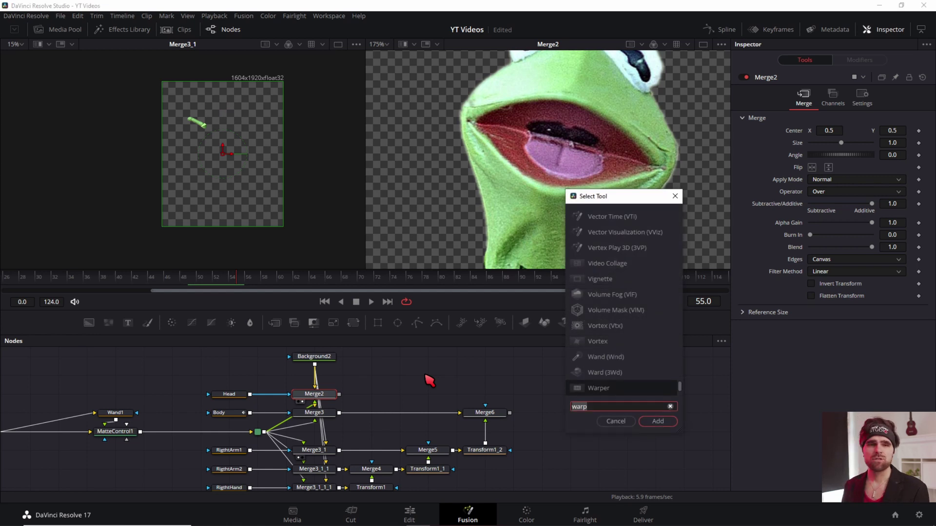
{"action": "key", "text": "BackSpace"}
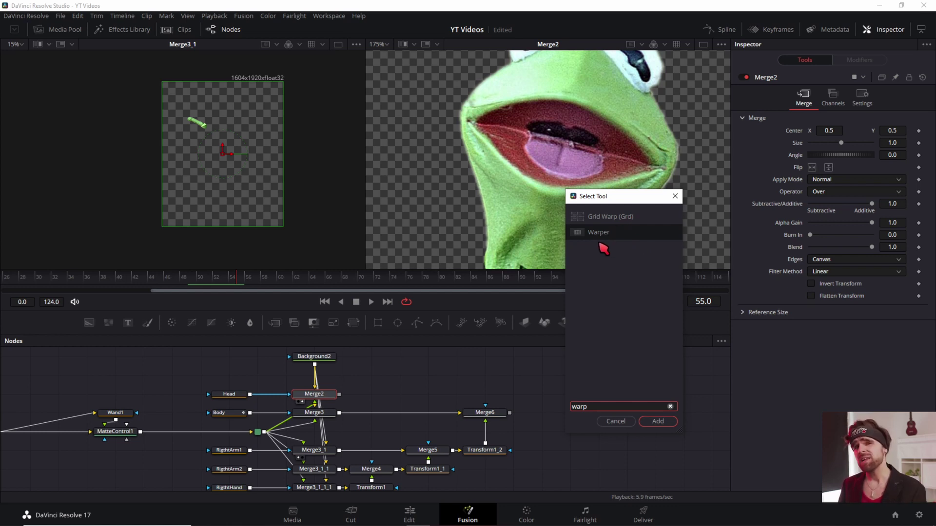
{"action": "left_click", "coordinate": [607, 219]}
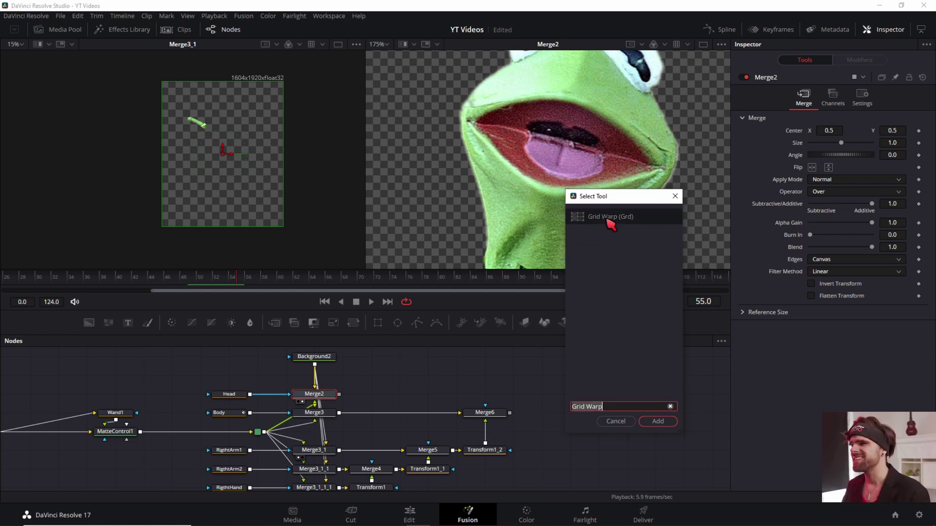
Insert GridWarp1 after Merge2, enable mesh animation and pull Kermit's mouth corner outward.
{"action": "left_click", "coordinate": [656, 423]}
{"action": "scroll", "coordinate": [589, 179], "scroll_direction": "down", "scroll_amount": 5}
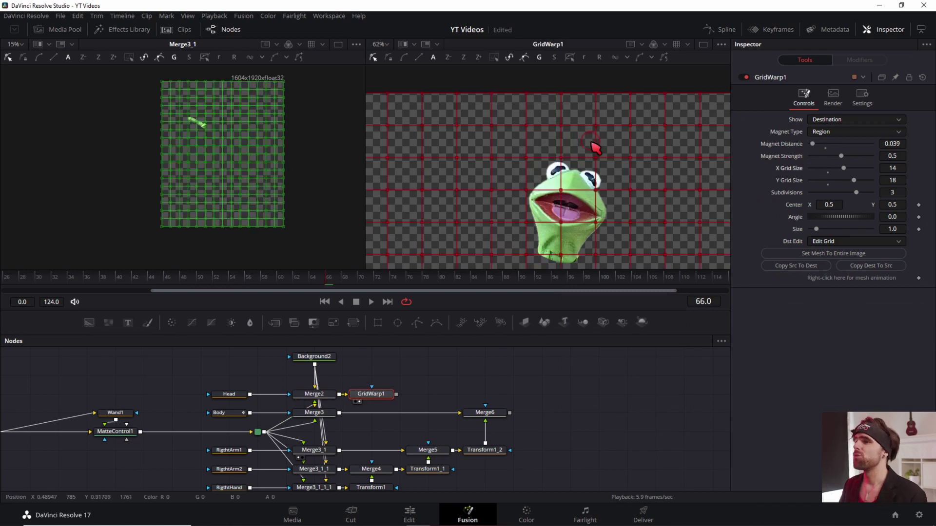
{"action": "scroll", "coordinate": [591, 181], "scroll_direction": "up", "scroll_amount": 1}
{"action": "scroll", "coordinate": [592, 181], "scroll_direction": "up", "scroll_amount": 1}
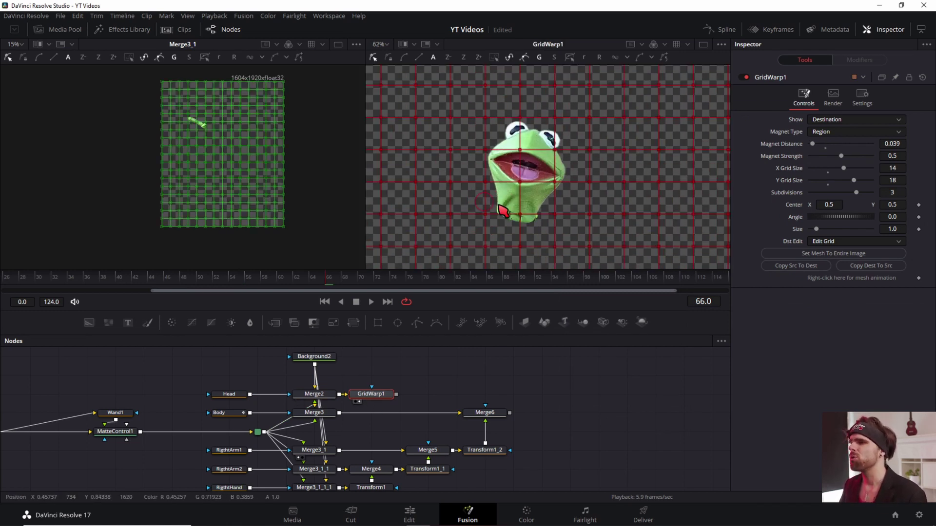
{"action": "left_click", "coordinate": [919, 279]}
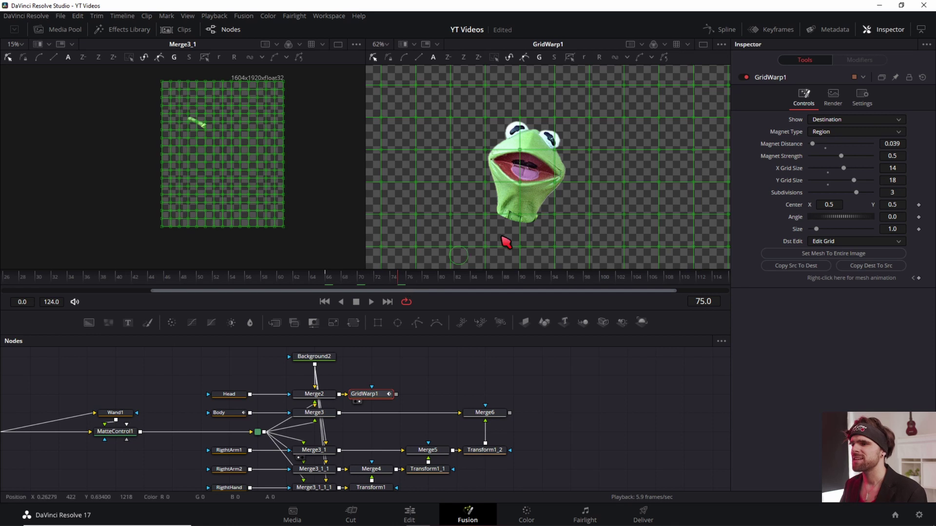
{"action": "mouse_move", "coordinate": [557, 183]}
{"action": "left_mouse_down"}
{"action": "mouse_move", "coordinate": [581, 163]}
{"action": "mouse_move", "coordinate": [567, 168]}
{"action": "left_mouse_up"}
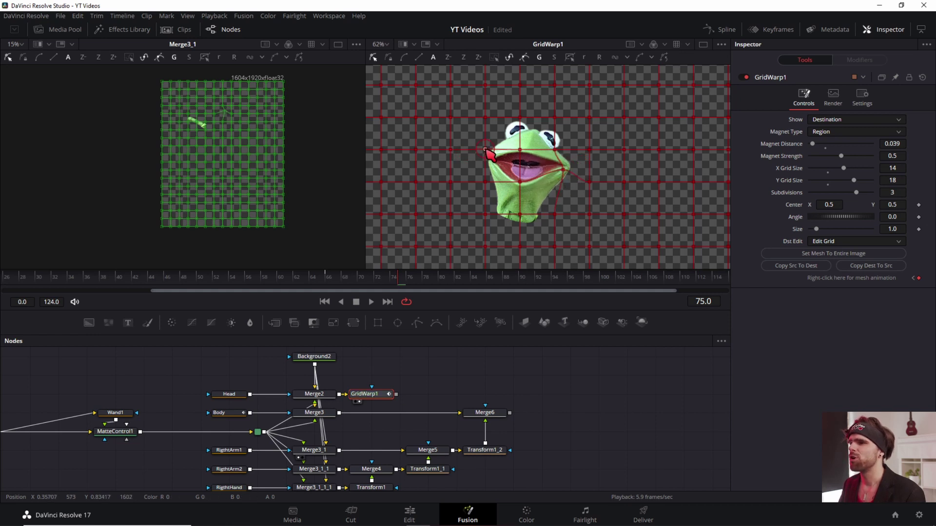
Play the mouth warp back from frame 65, then delete GridWarp1.
{"action": "left_click", "coordinate": [324, 276]}
{"action": "key", "text": "space"}
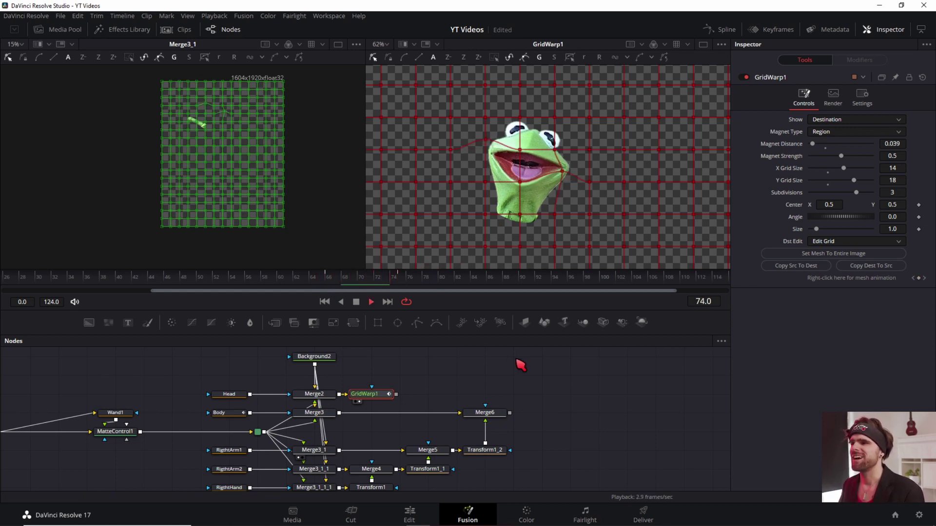
{"action": "key", "text": "Delete"}
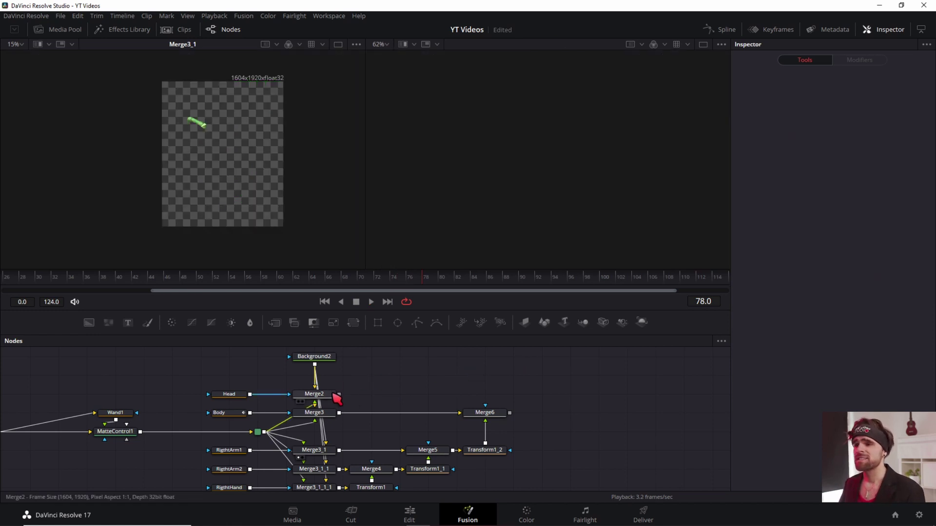
Insert a Warper node after Merge2 using the tool search.
{"action": "left_click", "coordinate": [322, 396]}
{"action": "key", "text": "shift+space"}
{"action": "type", "text": "Grid Warpwapr"}
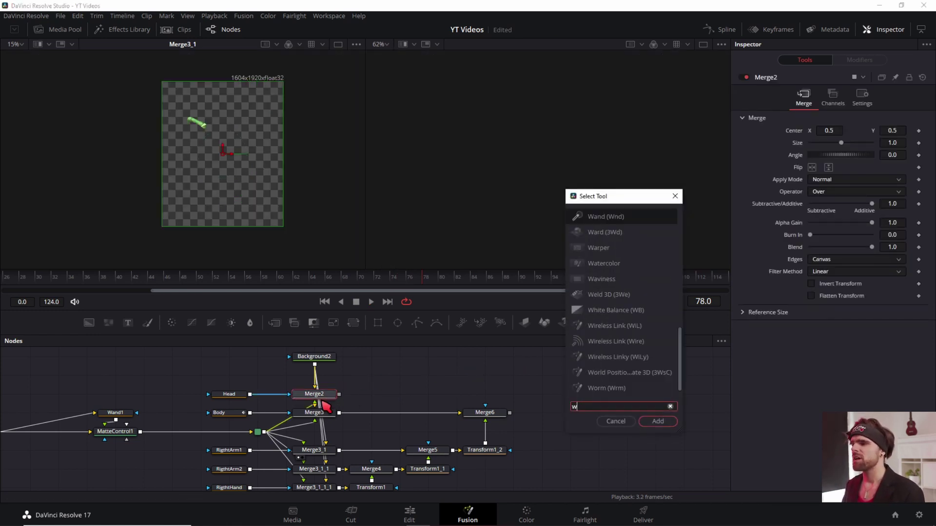
{"action": "key", "text": "BackSpace"}
{"action": "key", "text": "BackSpace"}
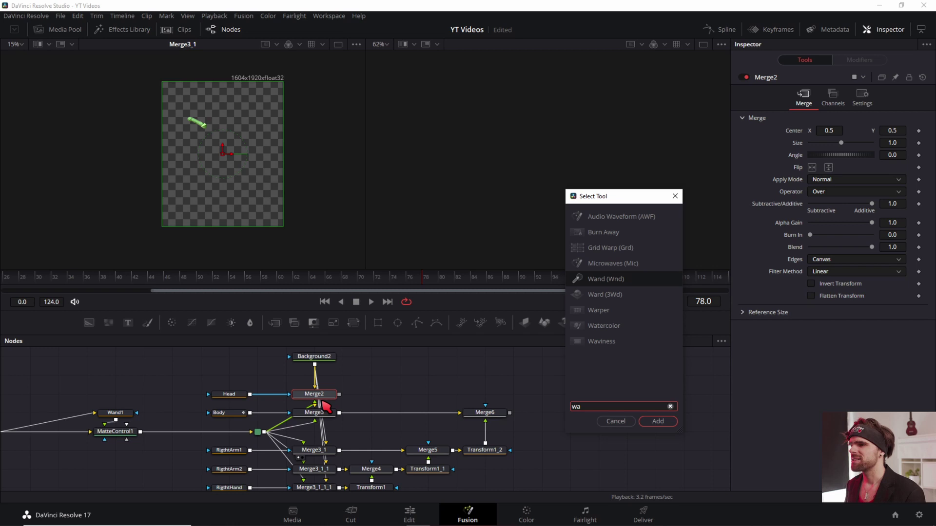
{"action": "type", "text": "rp"}
{"action": "key", "text": "Return"}
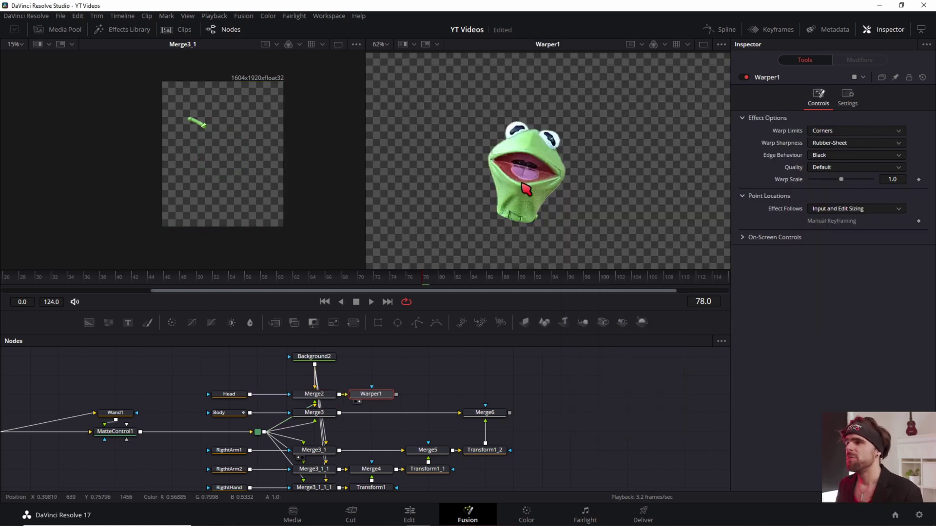
Turn on Render a Reference Grid and add a warp point at Kermit's mouth corner.
{"action": "left_click", "coordinate": [745, 239]}
{"action": "left_click", "coordinate": [811, 250]}
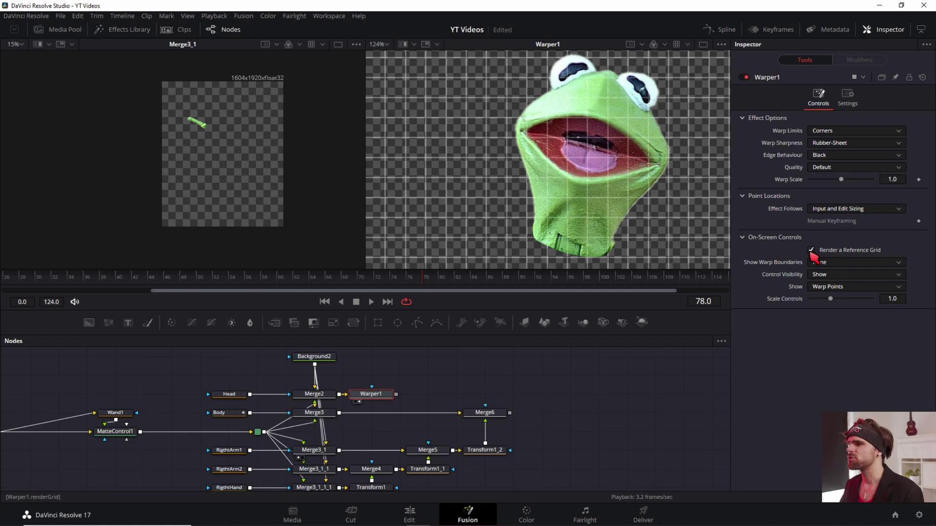
{"action": "scroll", "coordinate": [534, 173], "scroll_direction": "down", "scroll_amount": 5}
{"action": "scroll", "coordinate": [534, 174], "scroll_direction": "up", "scroll_amount": 5}
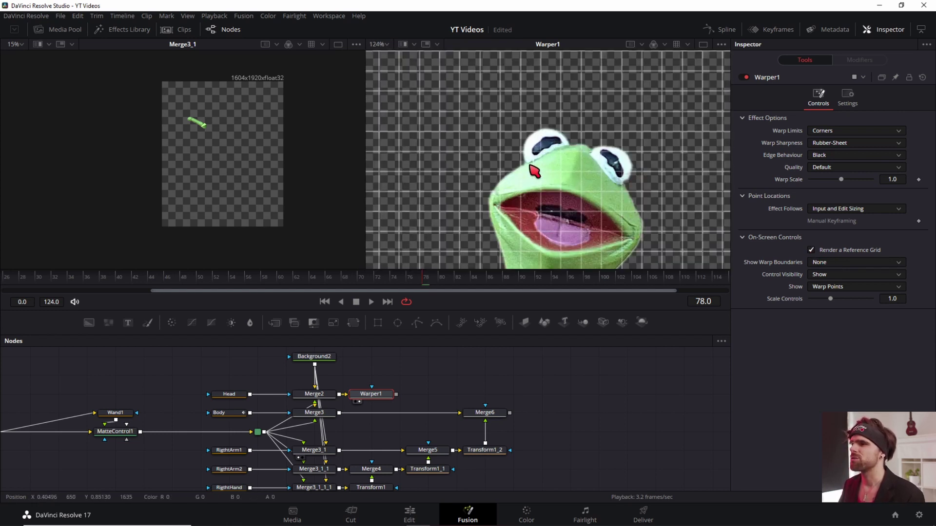
{"action": "left_click", "coordinate": [502, 192]}
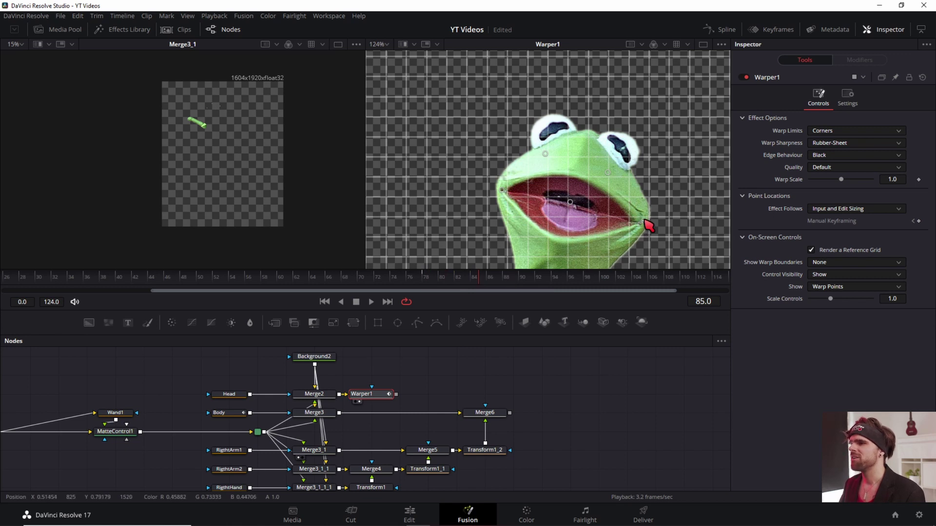
Drag the mouth-corner warp point to stretch Kermit's mouth open, then play back the animation.
{"action": "left_click_drag", "start_coordinate": [653, 200], "coordinate": [633, 214]}
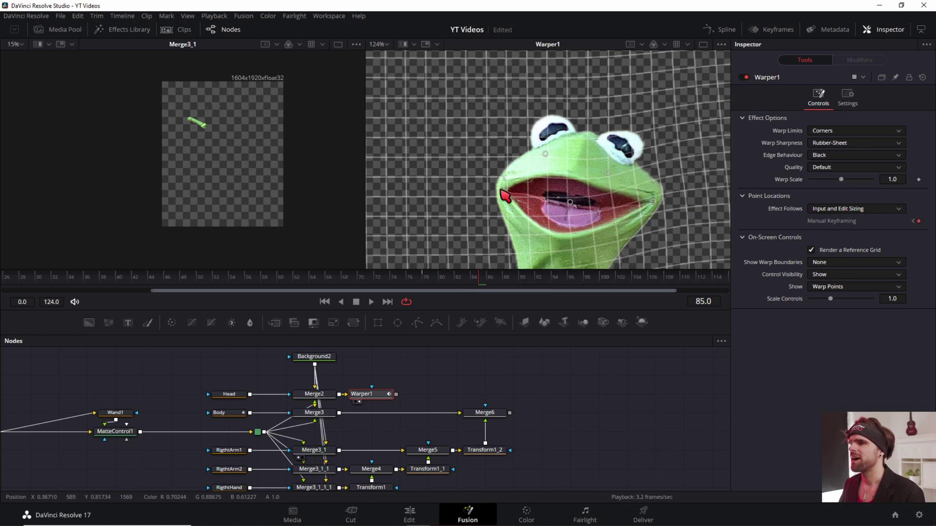
{"action": "key", "text": "space"}
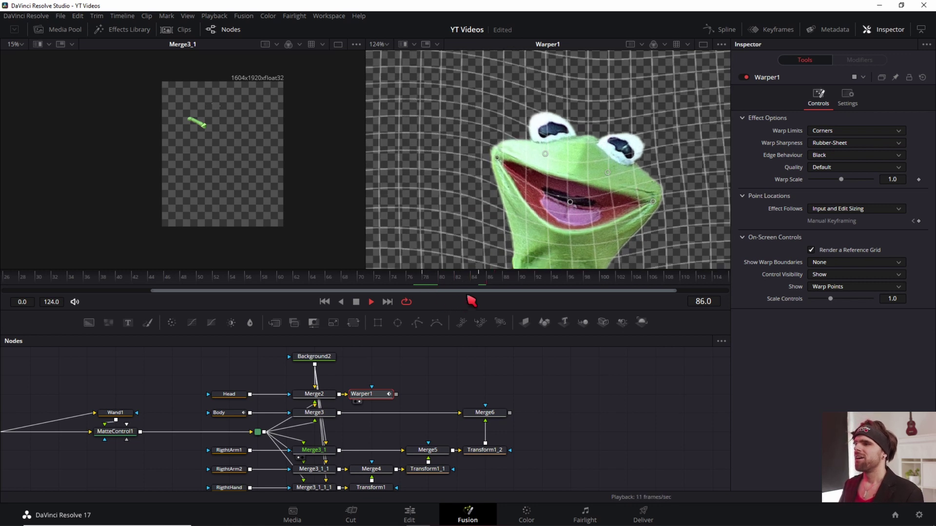
{"action": "scroll", "coordinate": [603, 191], "scroll_direction": "down", "scroll_amount": 2}
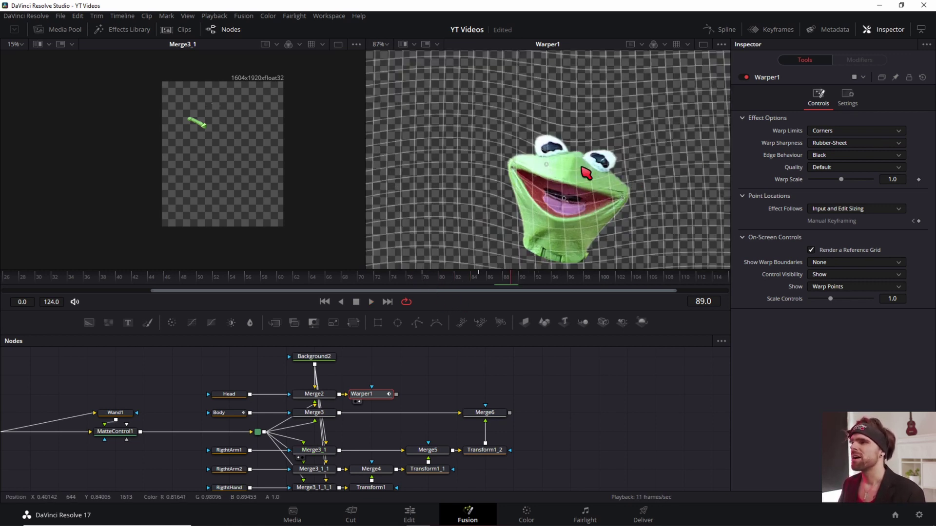
{"action": "scroll", "coordinate": [551, 188], "scroll_direction": "up", "scroll_amount": 5}
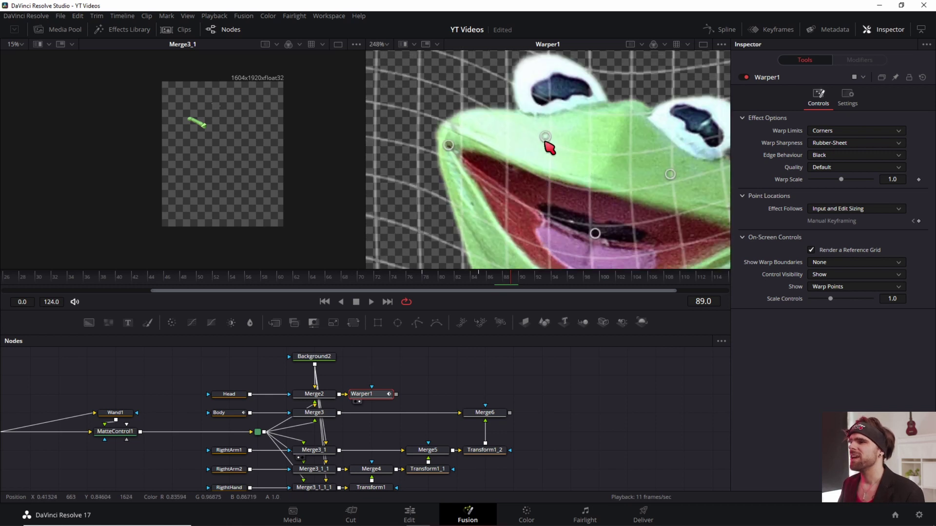
{"action": "scroll", "coordinate": [551, 144], "scroll_direction": "down", "scroll_amount": 5}
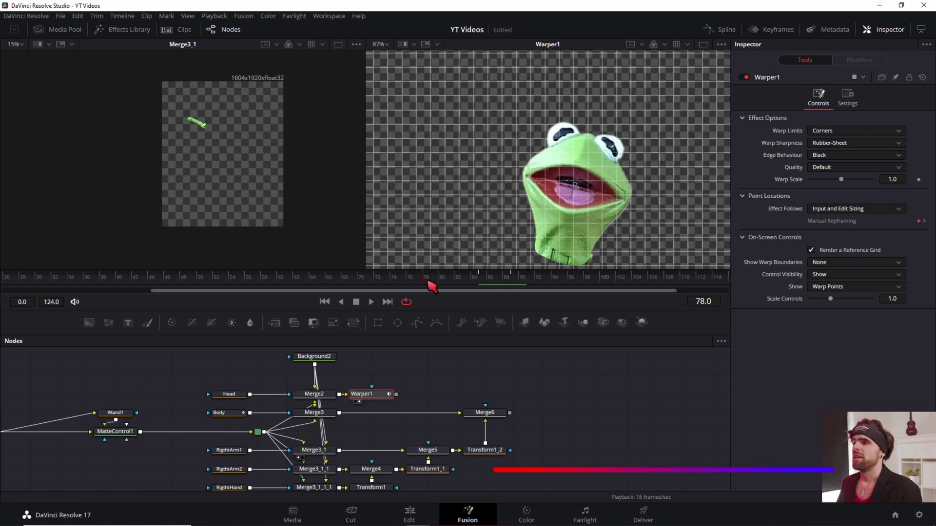
{"action": "key", "text": "space"}
{"action": "key", "text": "space"}
{"action": "scroll", "coordinate": [487, 219], "scroll_direction": "down", "scroll_amount": 2}
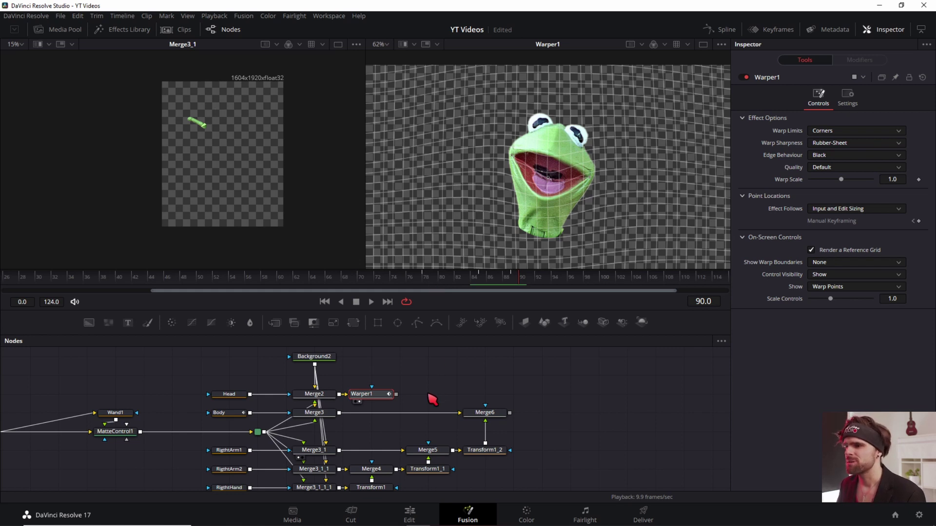
Insert a Transform node (xf) after Warper1 for the head.
{"action": "key", "text": "shift+space"}
{"action": "type", "text": "warp"}
{"action": "key", "text": "BackSpace"}
{"action": "key", "text": "BackSpace"}
{"action": "key", "text": "BackSpace"}
{"action": "type", "text": "xf"}
{"action": "key", "text": "Return"}
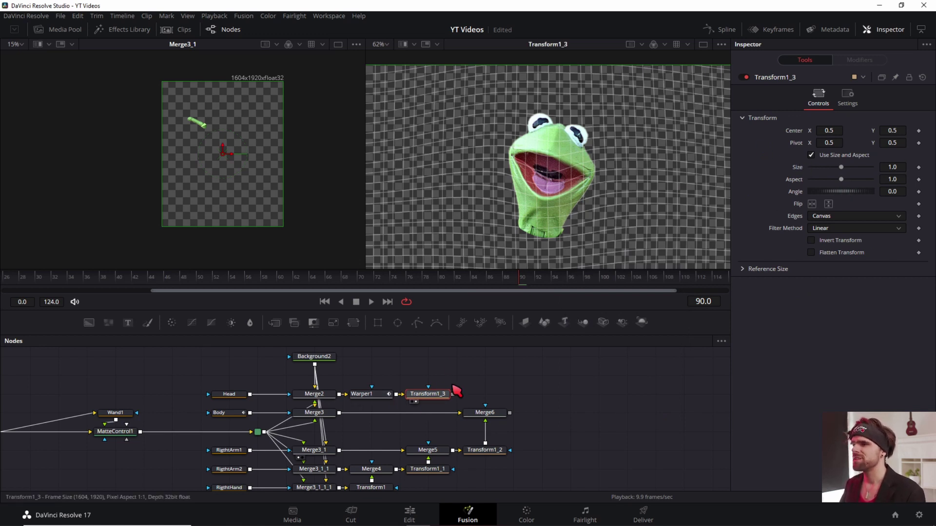
Tilt the head 13.1 around pivot 0.423/0.708 and join Transform1_3 into Merge6 through Merge7.
{"action": "scroll", "coordinate": [536, 220], "scroll_direction": "down", "scroll_amount": 2}
{"action": "scroll", "coordinate": [537, 221], "scroll_direction": "down", "scroll_amount": 3}
{"action": "scroll", "coordinate": [575, 209], "scroll_direction": "up", "scroll_amount": 2}
{"action": "scroll", "coordinate": [556, 135], "scroll_direction": "up", "scroll_amount": 2}
{"action": "scroll", "coordinate": [565, 151], "scroll_direction": "down", "scroll_amount": 2}
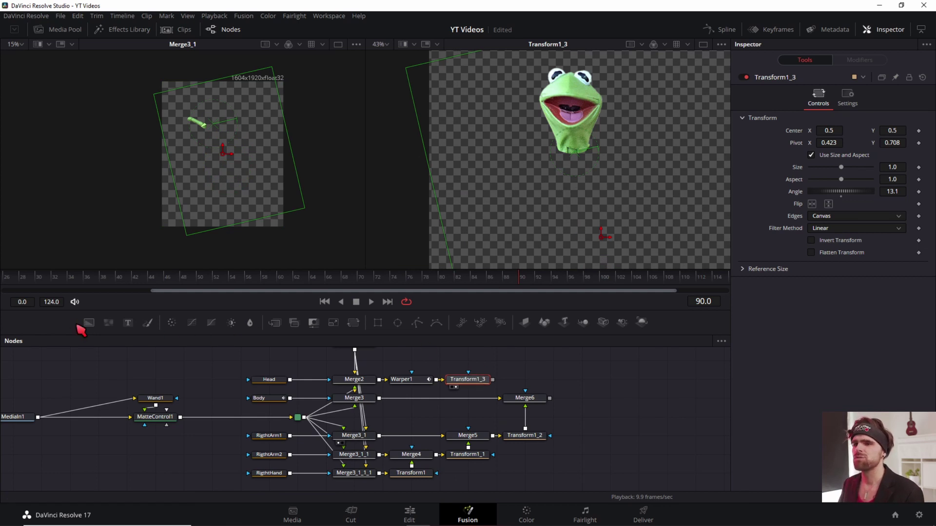
{"action": "left_click", "coordinate": [531, 373]}
{"action": "mouse_move", "coordinate": [517, 372]}
{"action": "left_mouse_down"}
{"action": "mouse_move", "coordinate": [460, 410]}
{"action": "mouse_move", "coordinate": [463, 424]}
{"action": "mouse_move", "coordinate": [455, 403]}
{"action": "mouse_move", "coordinate": [512, 411]}
{"action": "left_mouse_up"}
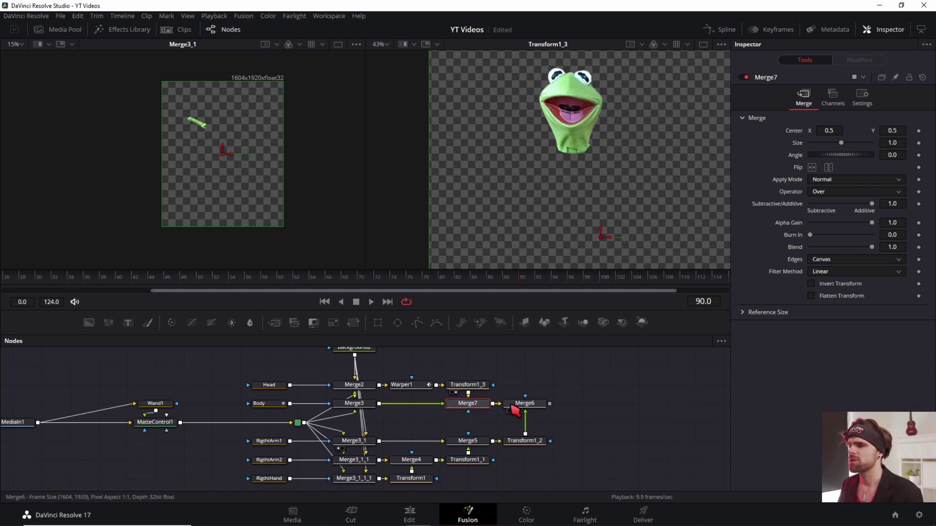
View the full Kermit in Merge6 and change Transform1_3's head angle to 2.1.
{"action": "left_click", "coordinate": [522, 403]}
{"action": "key", "text": "2"}
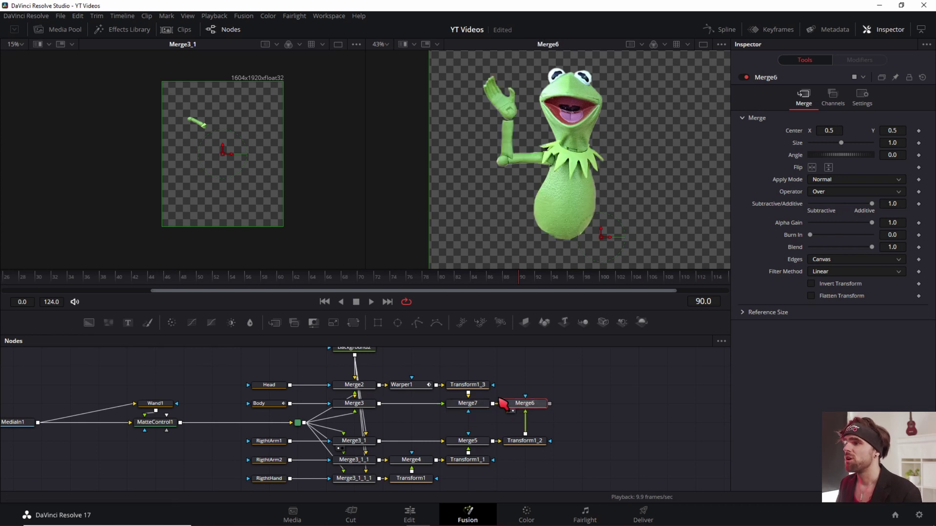
{"action": "left_click", "coordinate": [480, 385]}
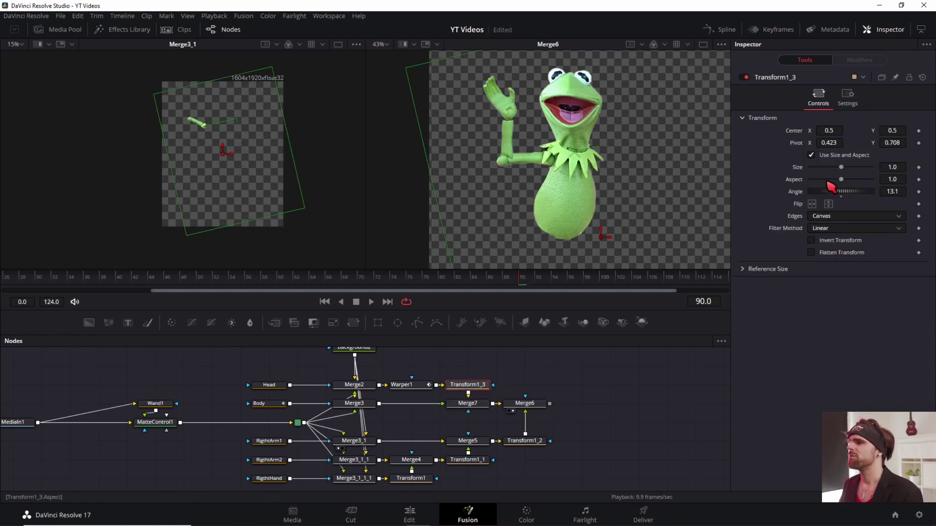
{"action": "left_click_drag", "start_coordinate": [845, 194], "coordinate": [840, 200]}
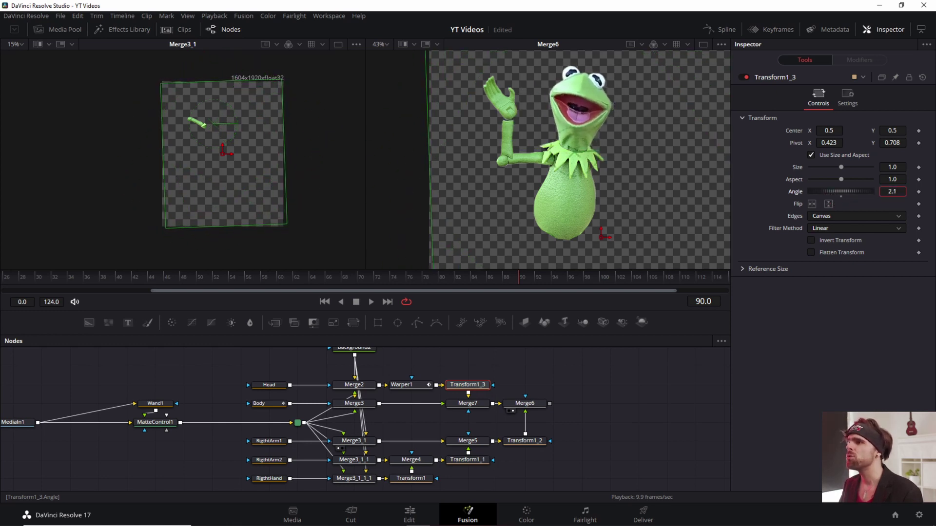